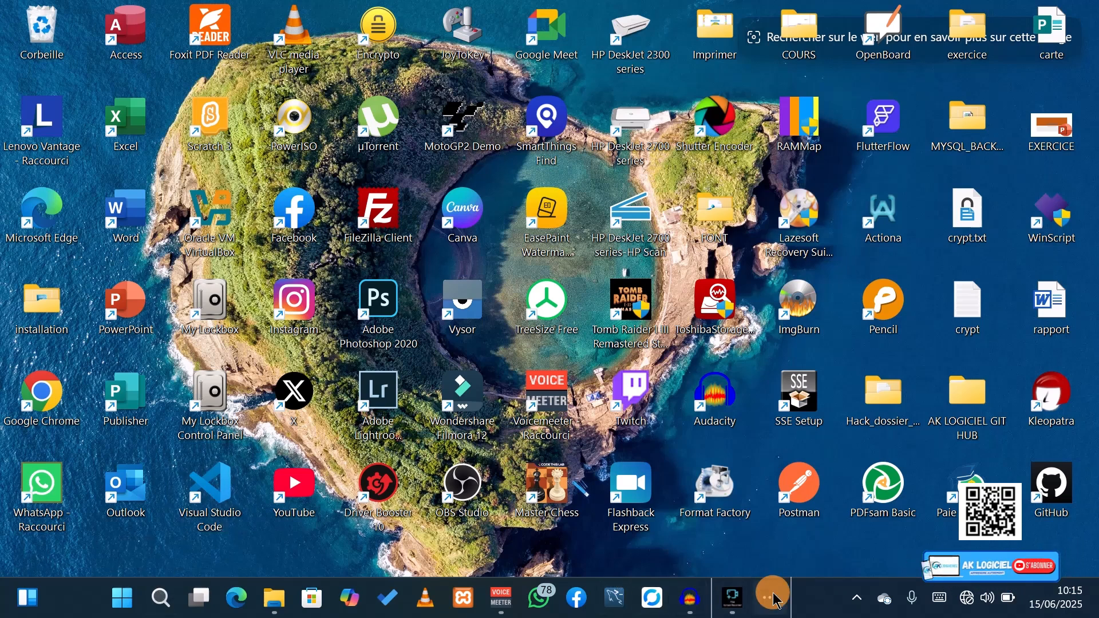
- Search the Windows settings for "act", check the Activation page for the Windows edition and activation state, and minimize the settings
click(773, 598)
click(756, 548)
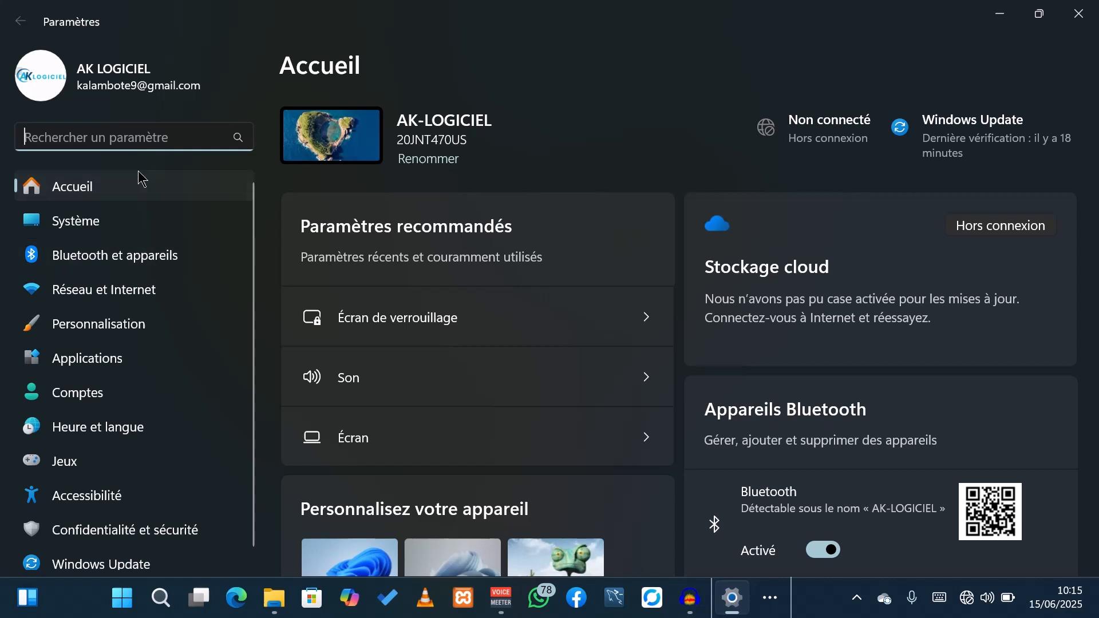
click(136, 137)
text(ac)
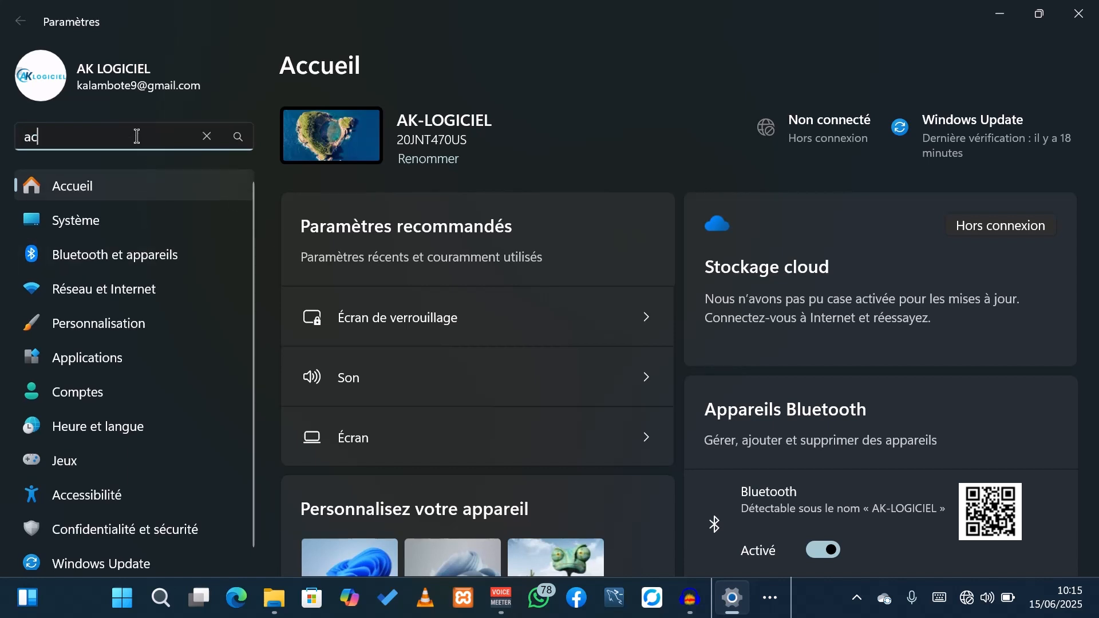
text(t)
click(120, 302)
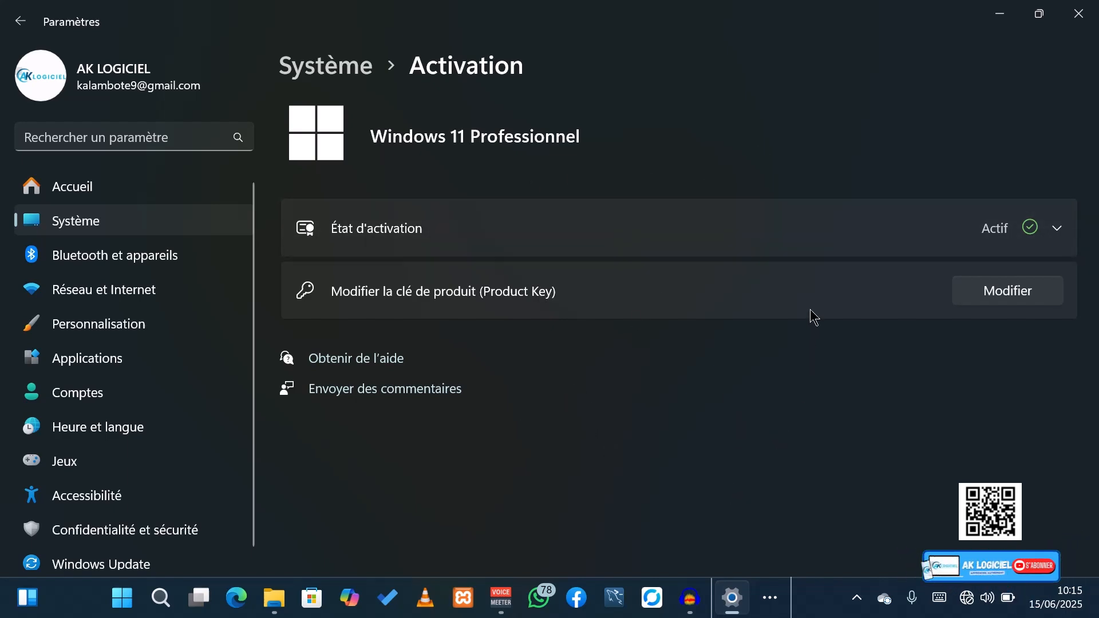
click(996, 15)
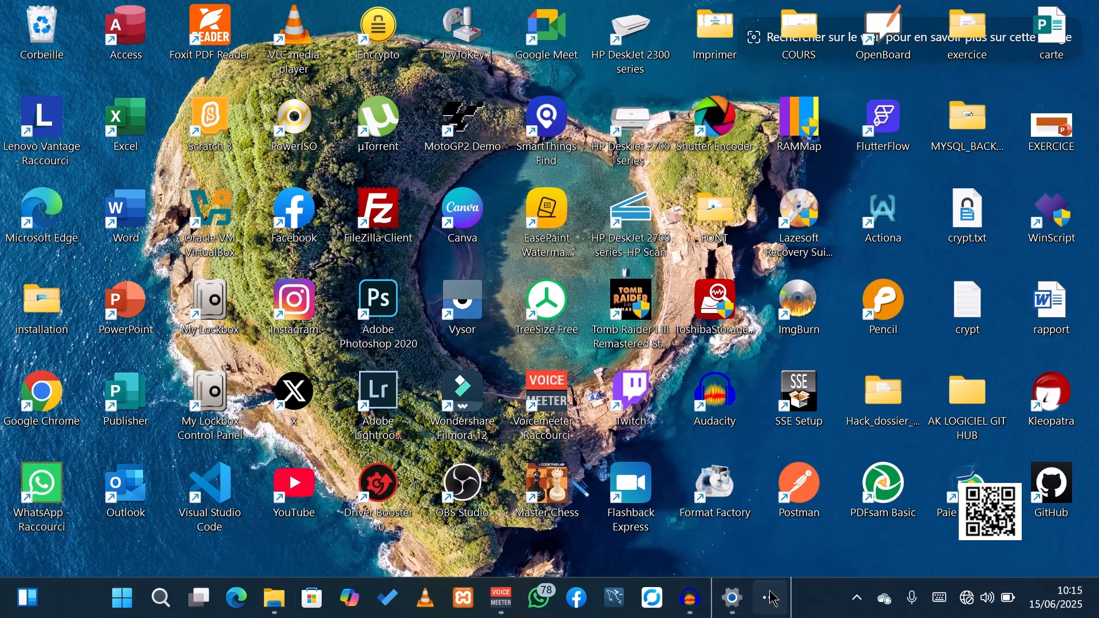
- Search for "fonct", open the Windows features dialog, and confirm it with Bac à sable Windows enabled
click(156, 611)
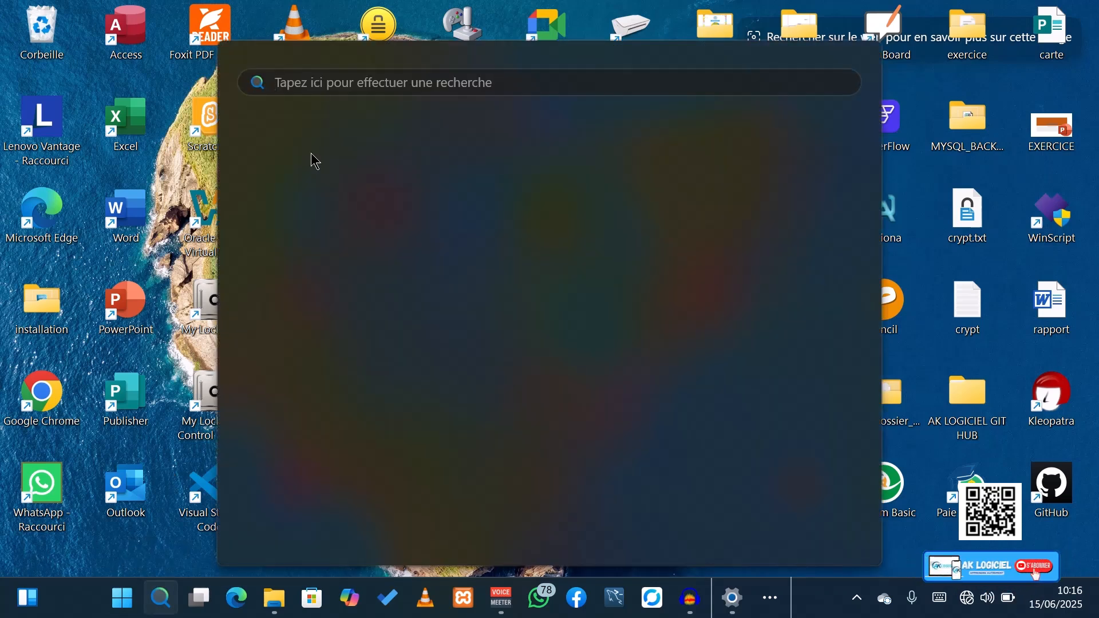
click(344, 83)
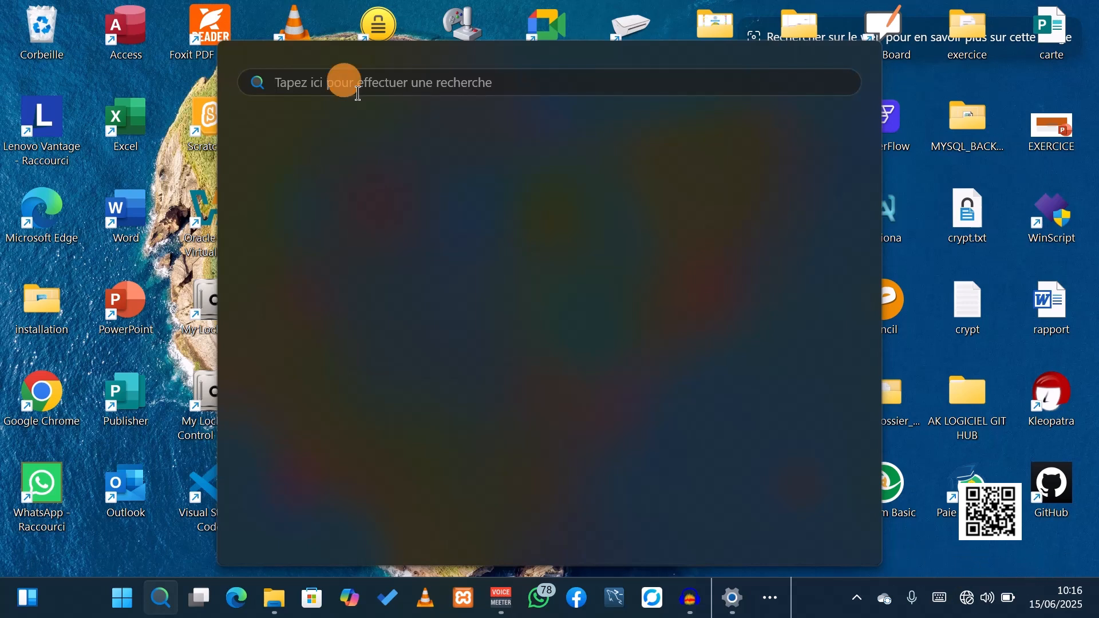
text(fonct)
key(Return)
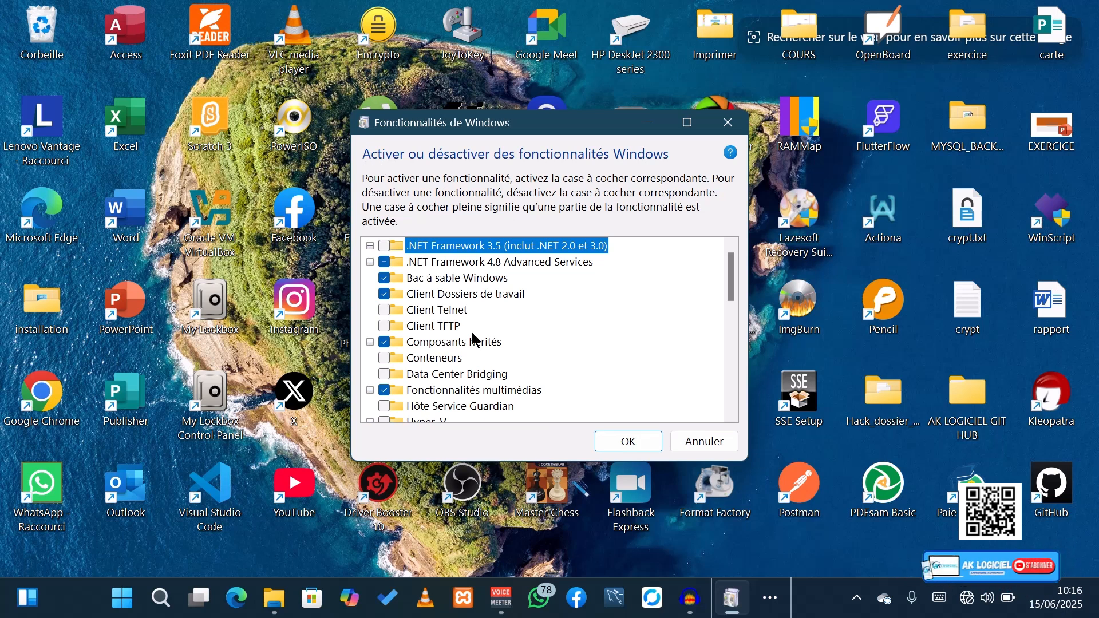
scroll(468, 343, down, 3)
scroll(468, 332, up, 4)
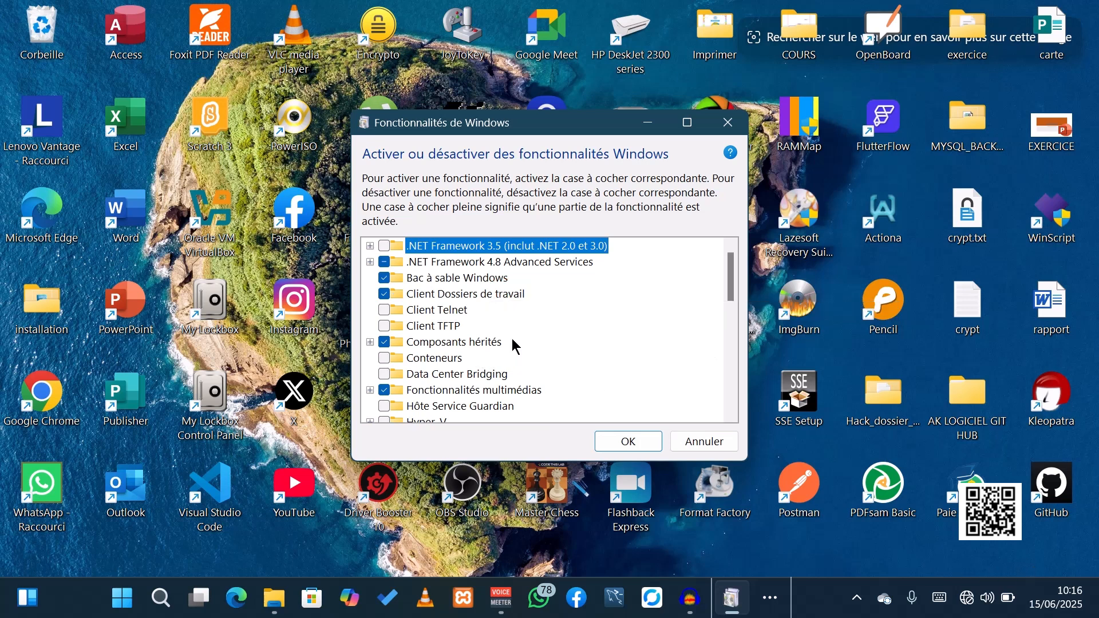
click(619, 441)
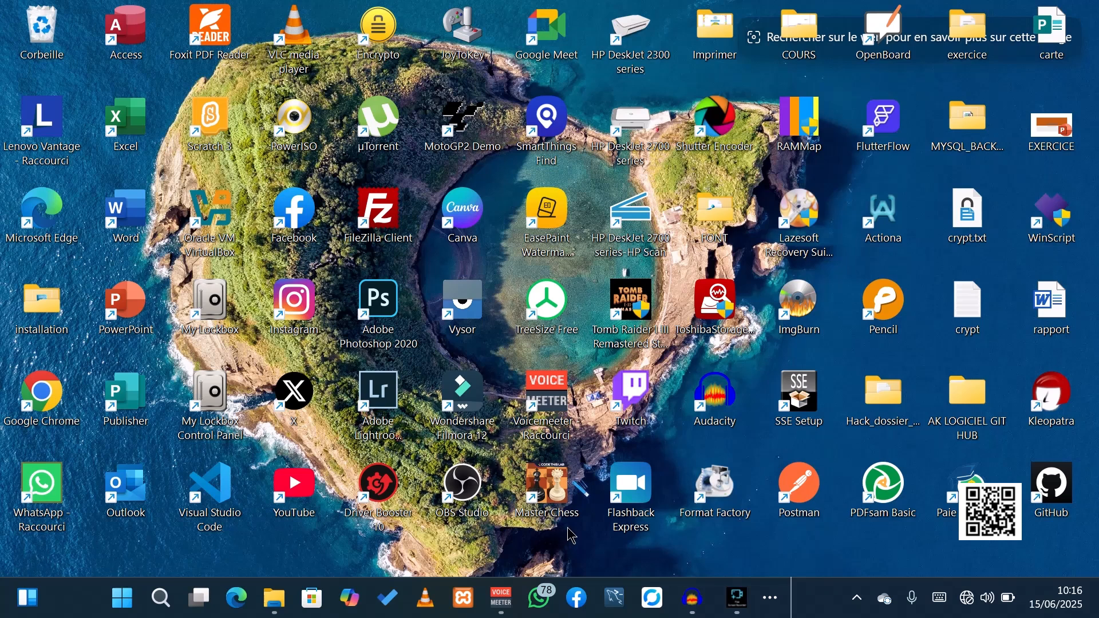
- Search Windows for "sandb", launch Windows Sandbox, and show it full screen
click(164, 607)
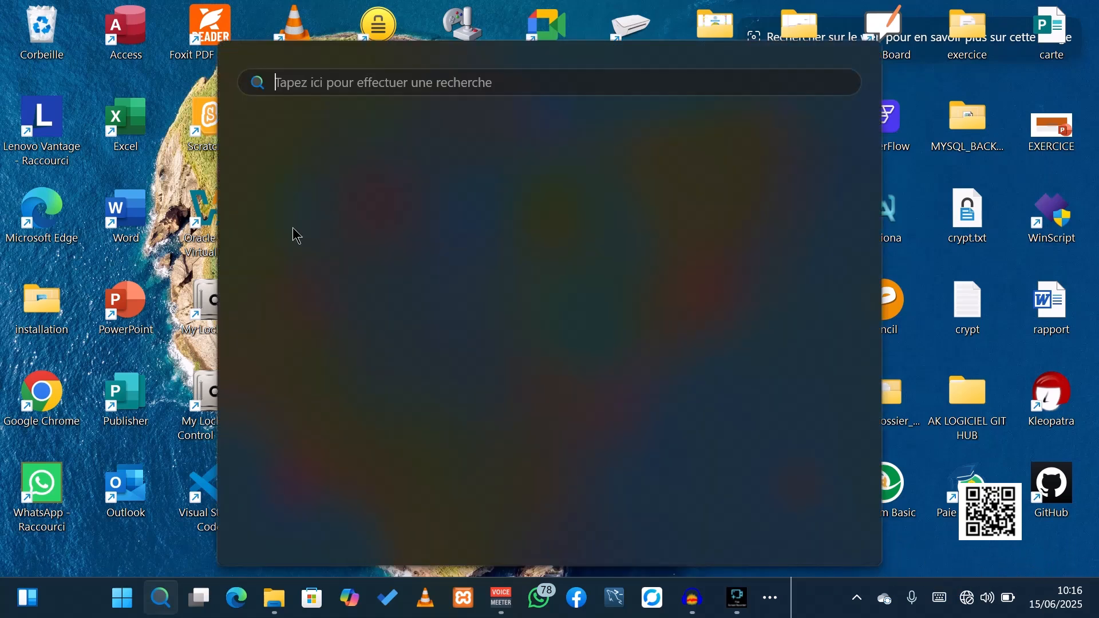
text(sa)
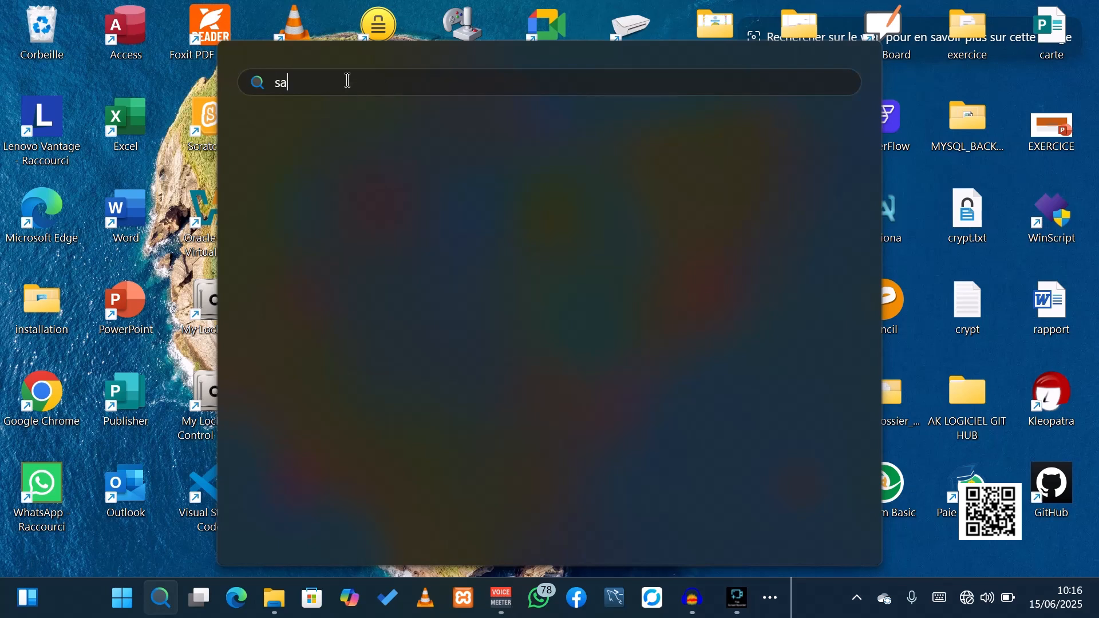
text(ndbox)
key(Return)
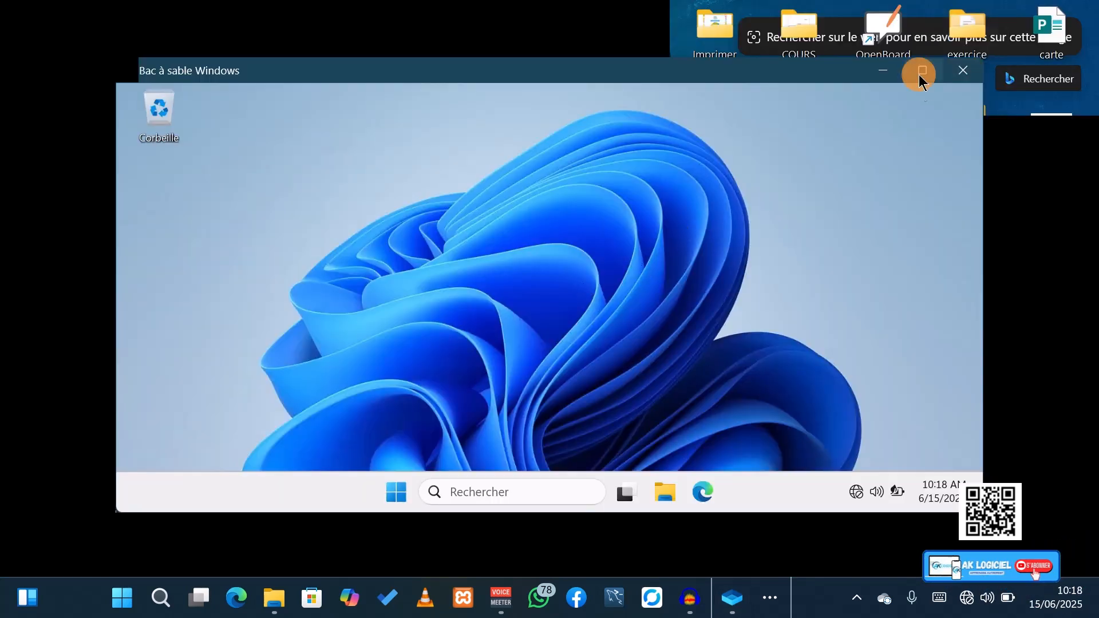
click(920, 72)
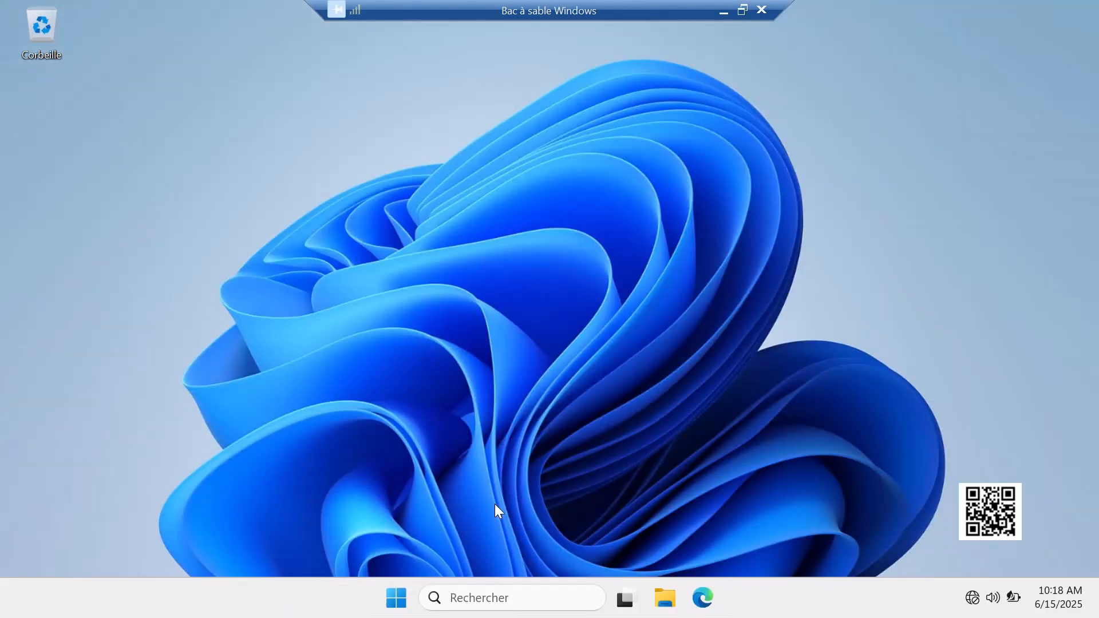
- Examine the sandbox's Start menu and its drives under Ce PC in File Explorer, and minimize the explorer
click(392, 602)
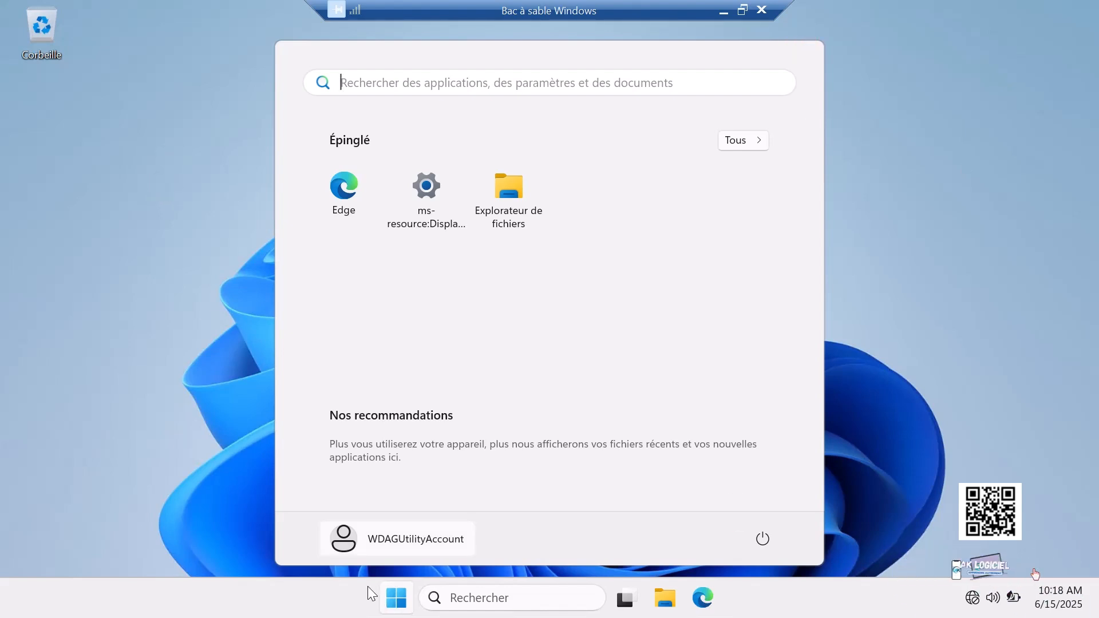
click(396, 598)
click(665, 599)
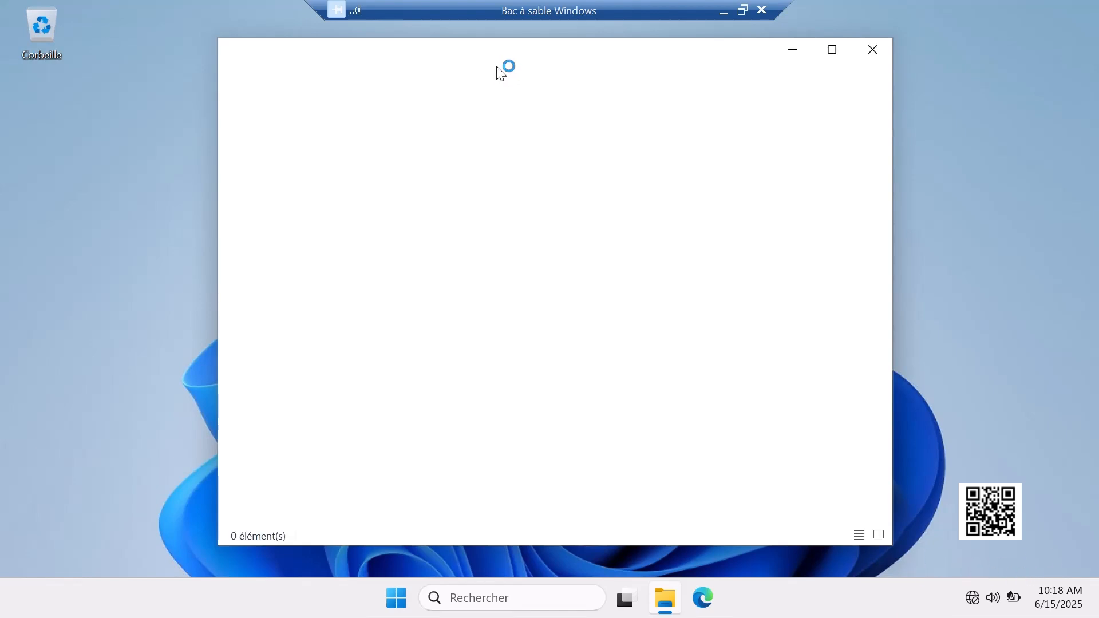
click(284, 446)
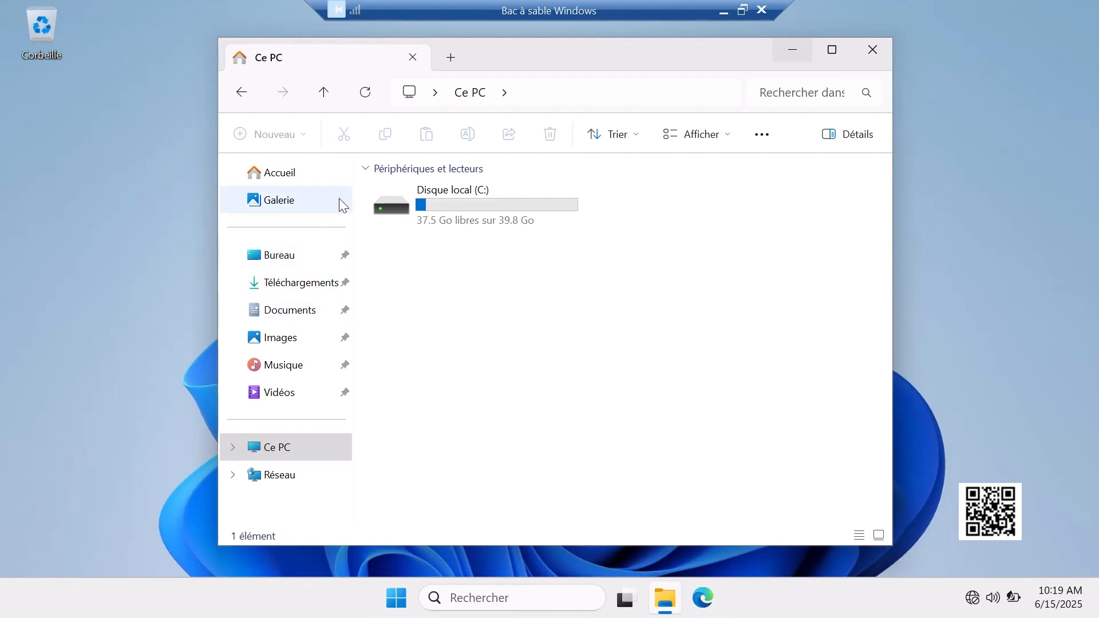
click(796, 49)
click(391, 592)
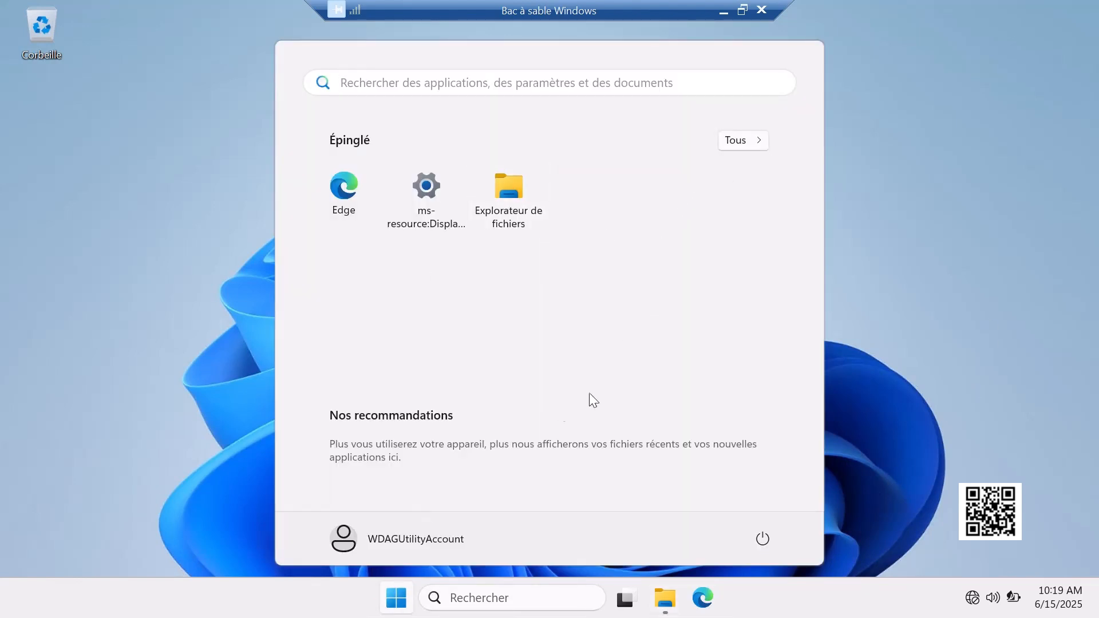
click(391, 607)
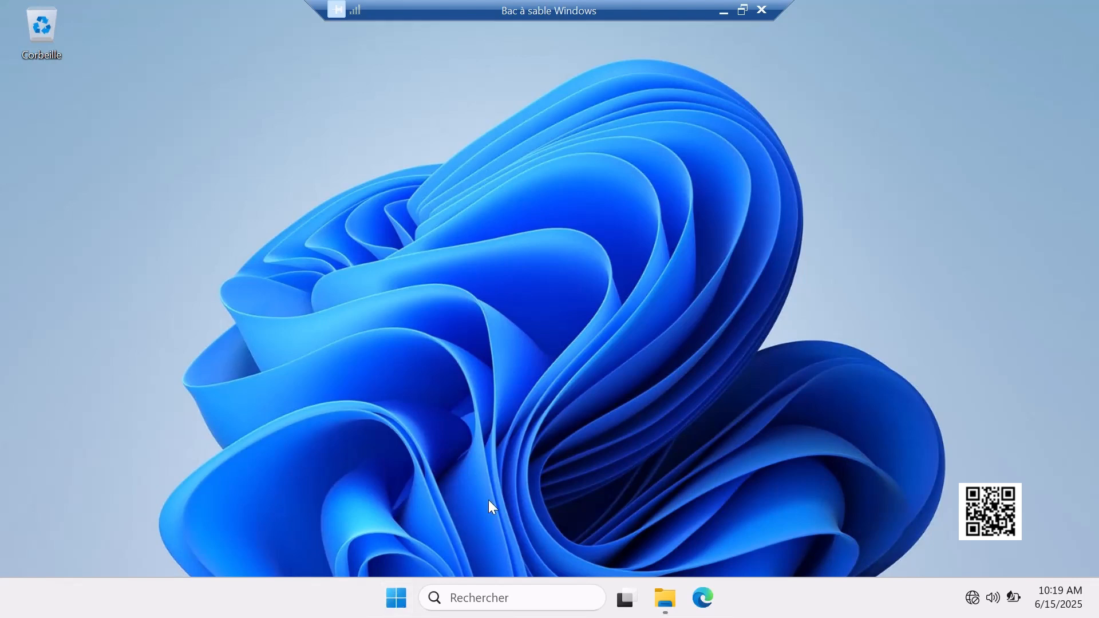
click(380, 598)
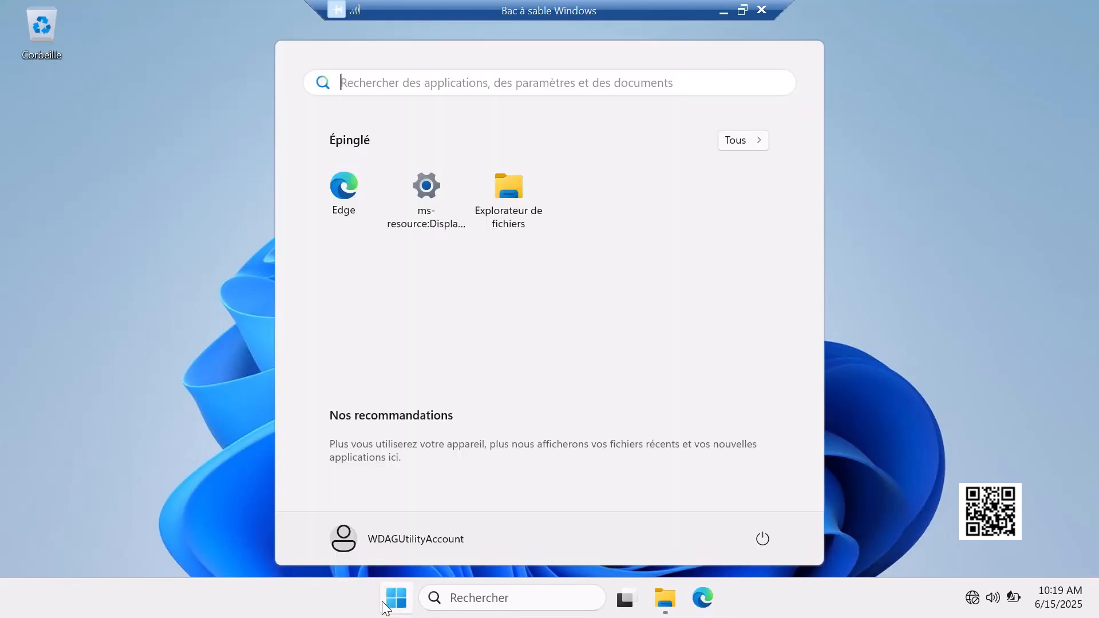
click(380, 598)
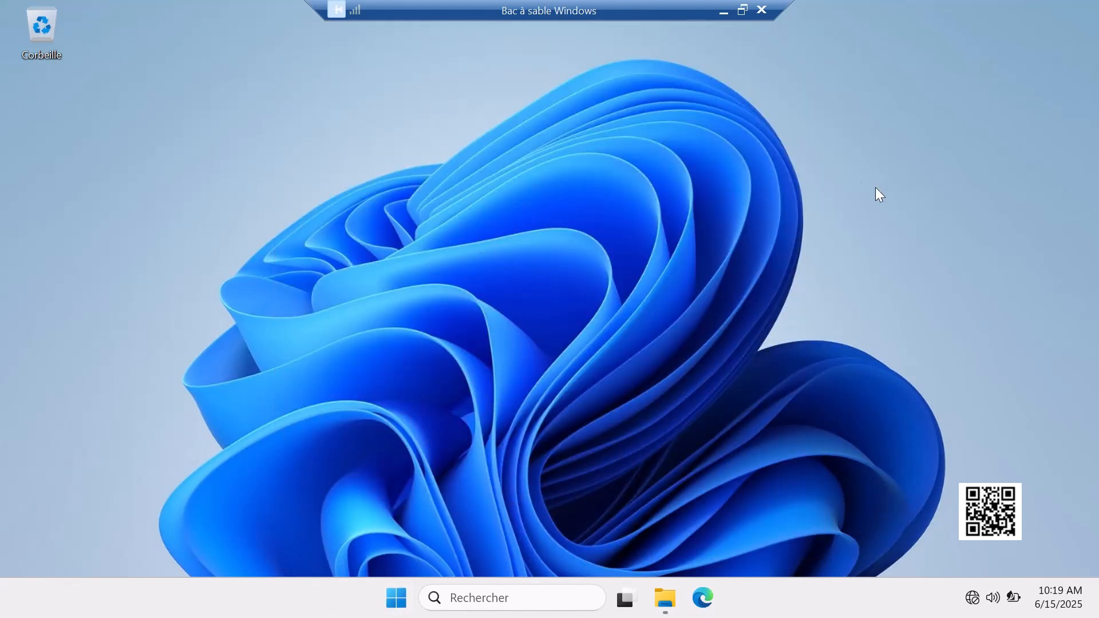
- Restore the sandbox to a movable window and copy the Hack_dossier_personnels folder from the host desktop onto the sandbox desktop
click(750, 12)
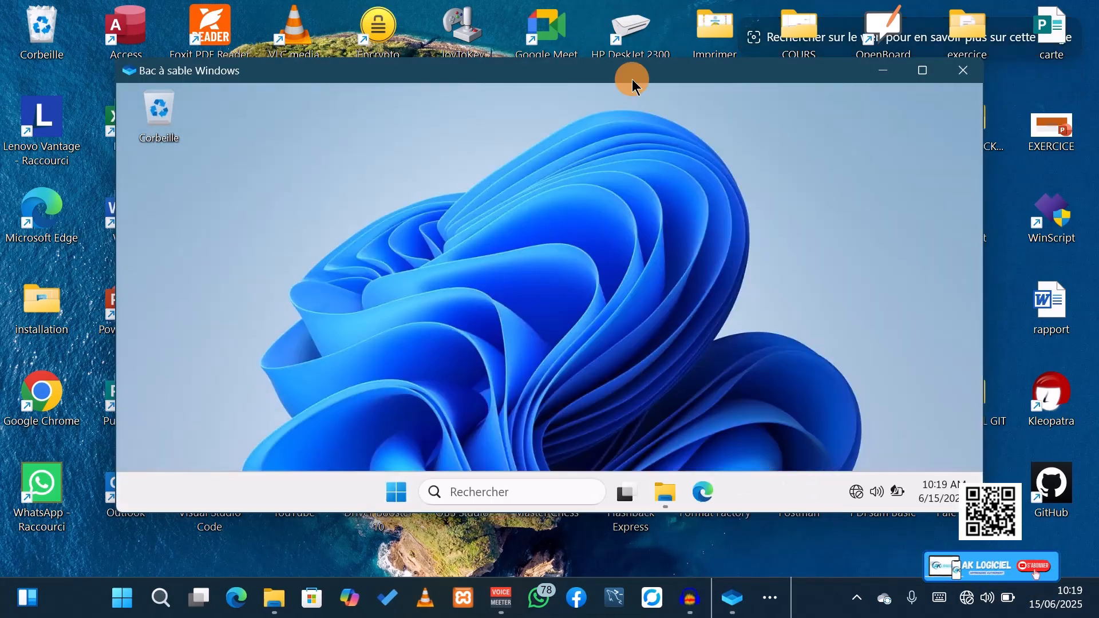
drag(632, 79, 510, 95)
click(904, 413)
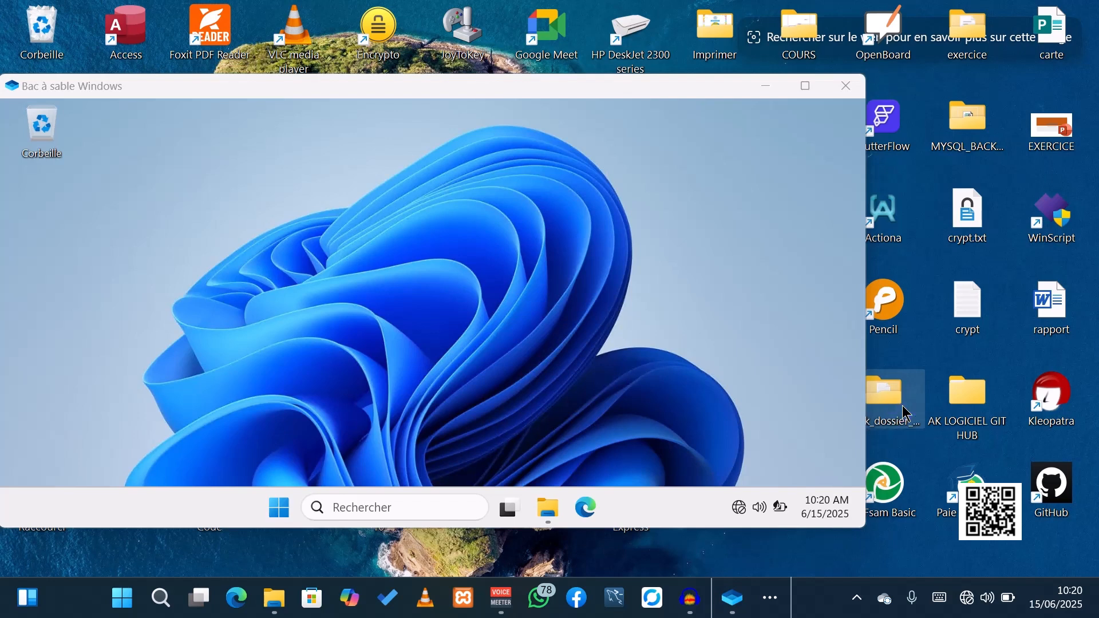
right_click(905, 413)
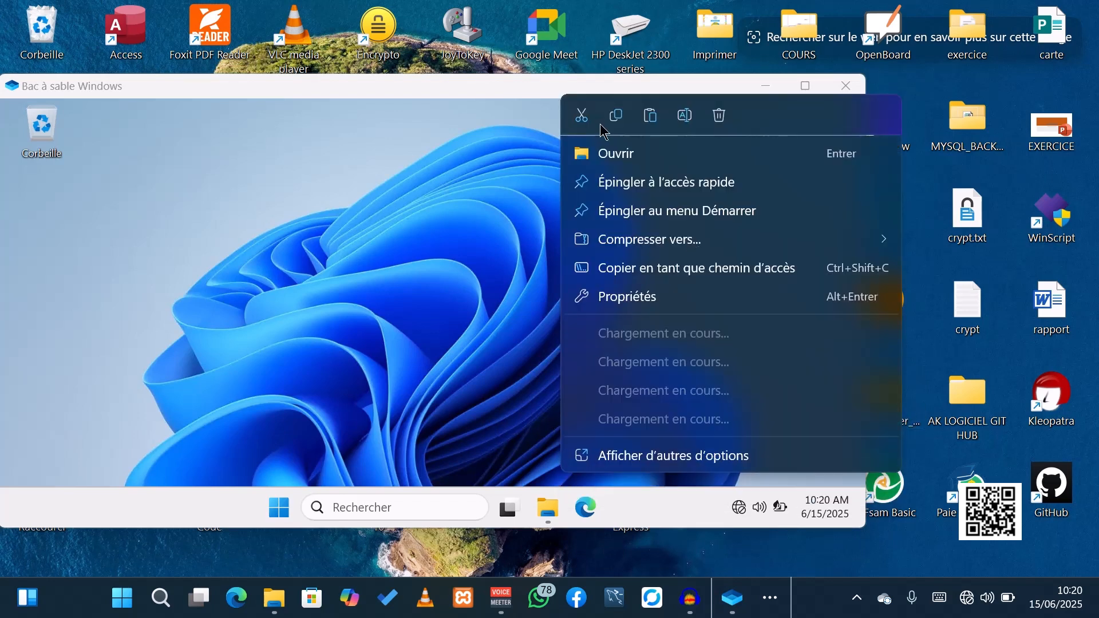
click(559, 186)
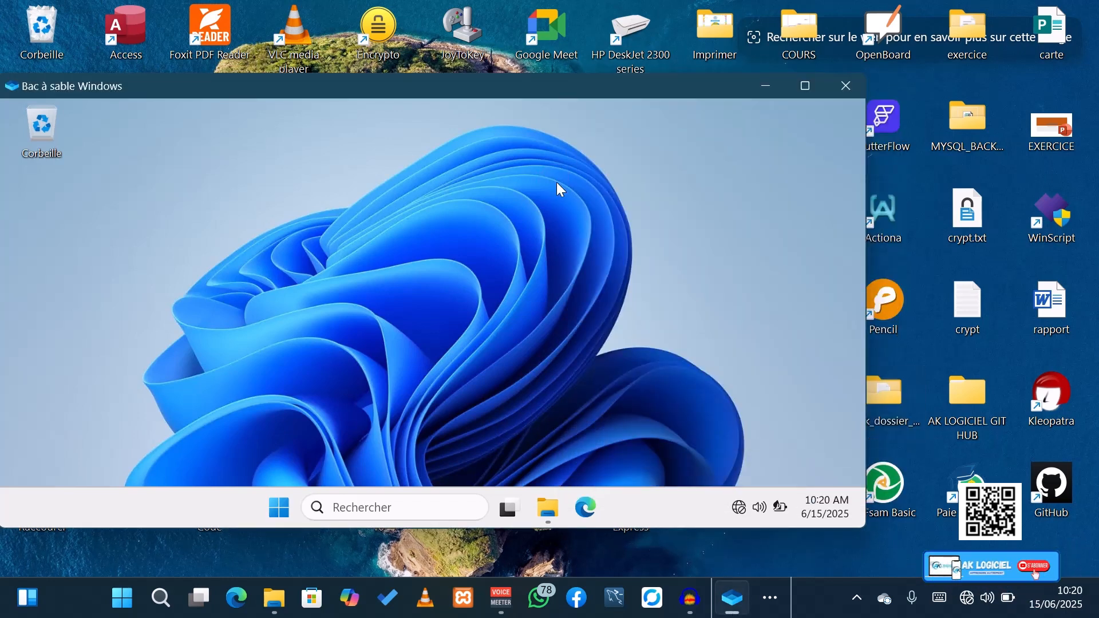
right_click(599, 249)
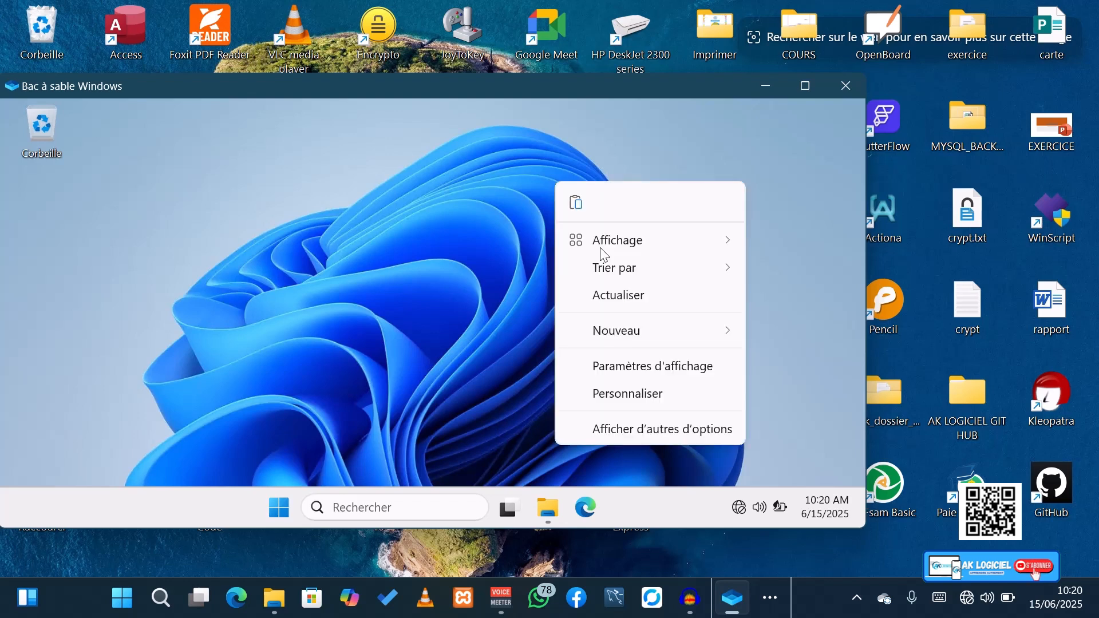
click(601, 295)
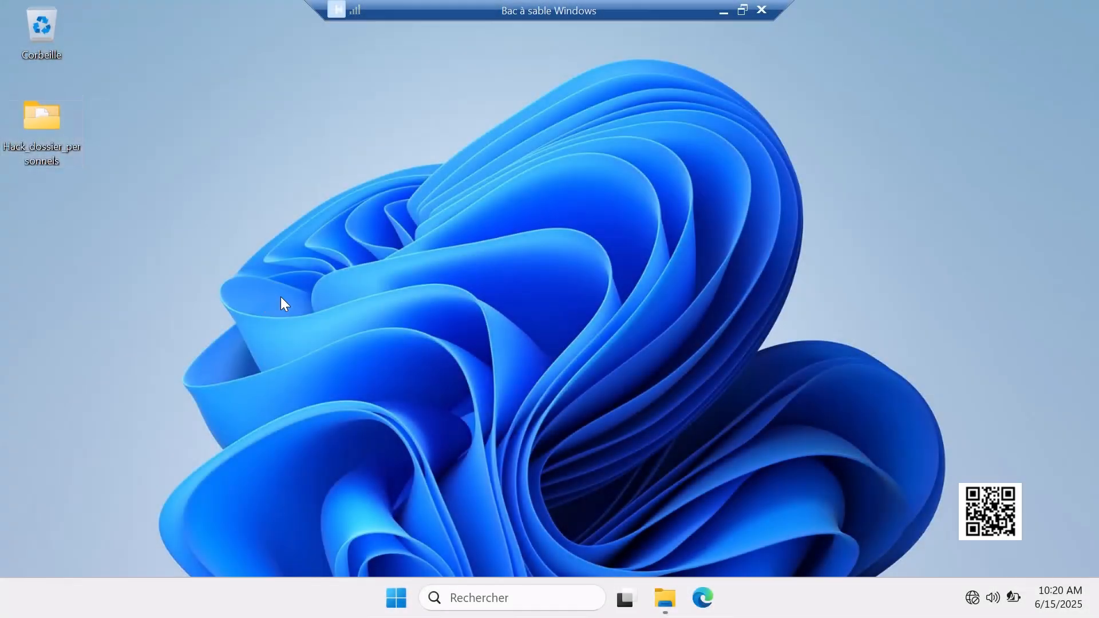
- Open the NE PAS MODIFIER folder inside Hack_dossier_personnels on the sandbox desktop and select the XCopy 2 command file
mouse_move(50, 132)
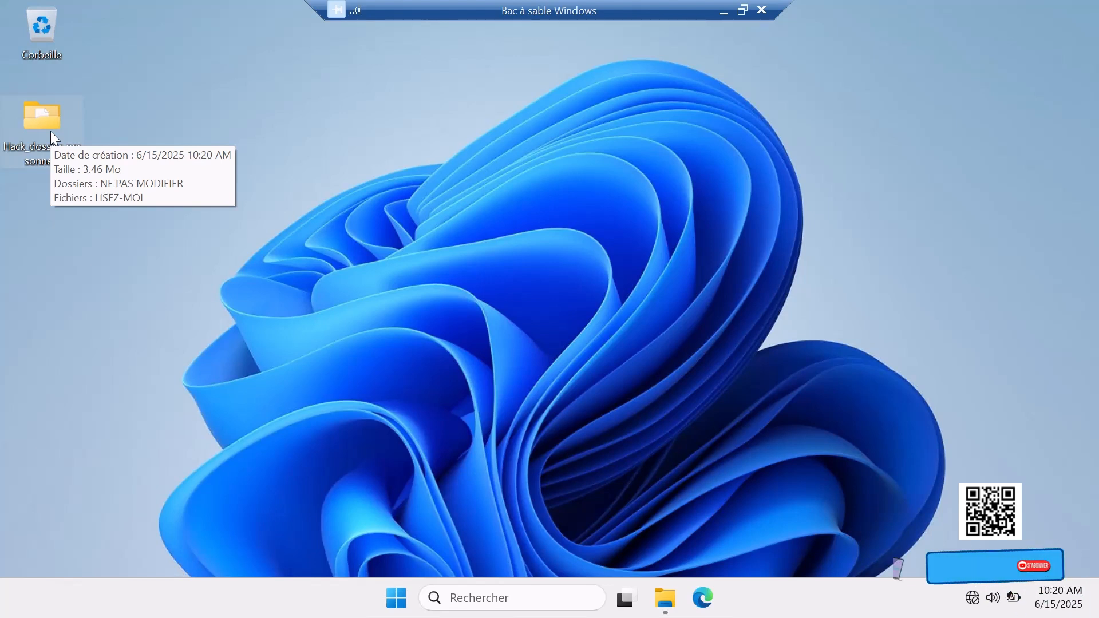
double_click(50, 132)
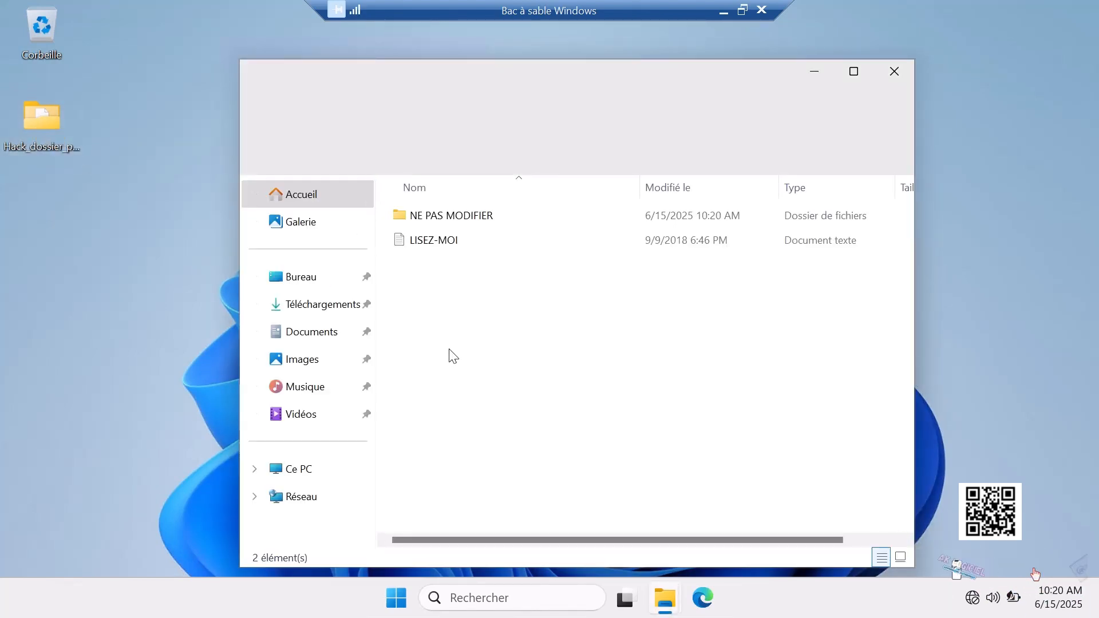
double_click(486, 215)
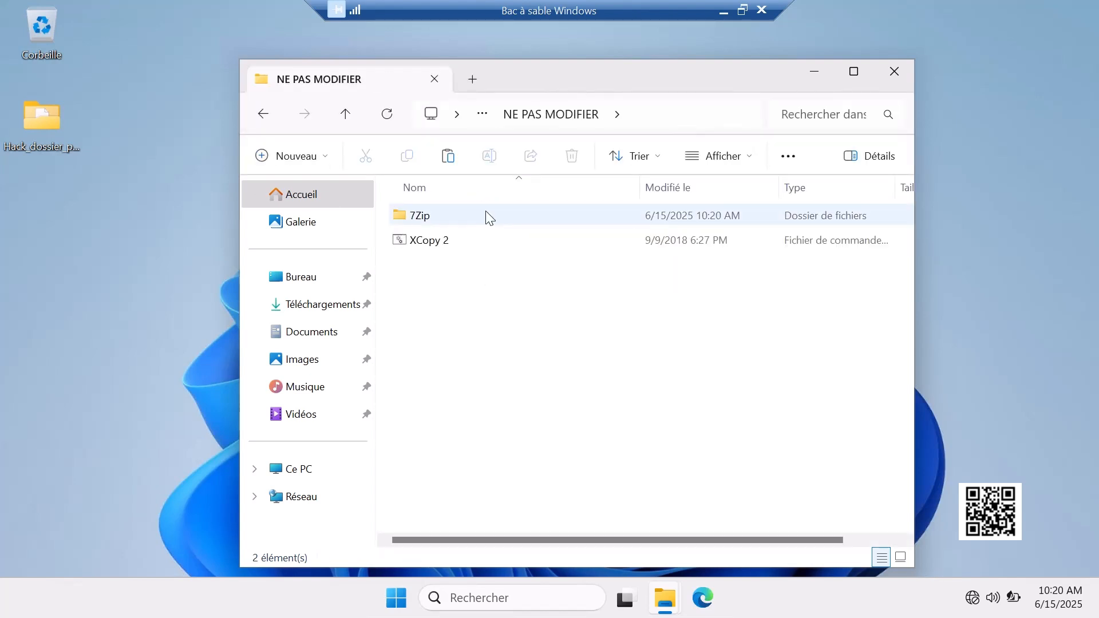
click(465, 243)
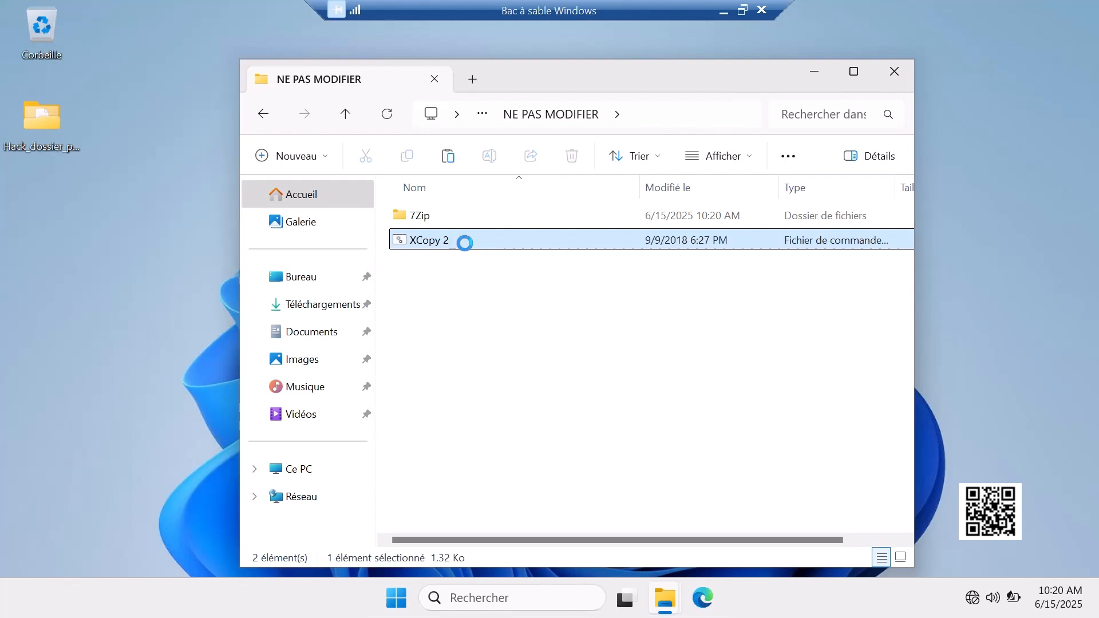
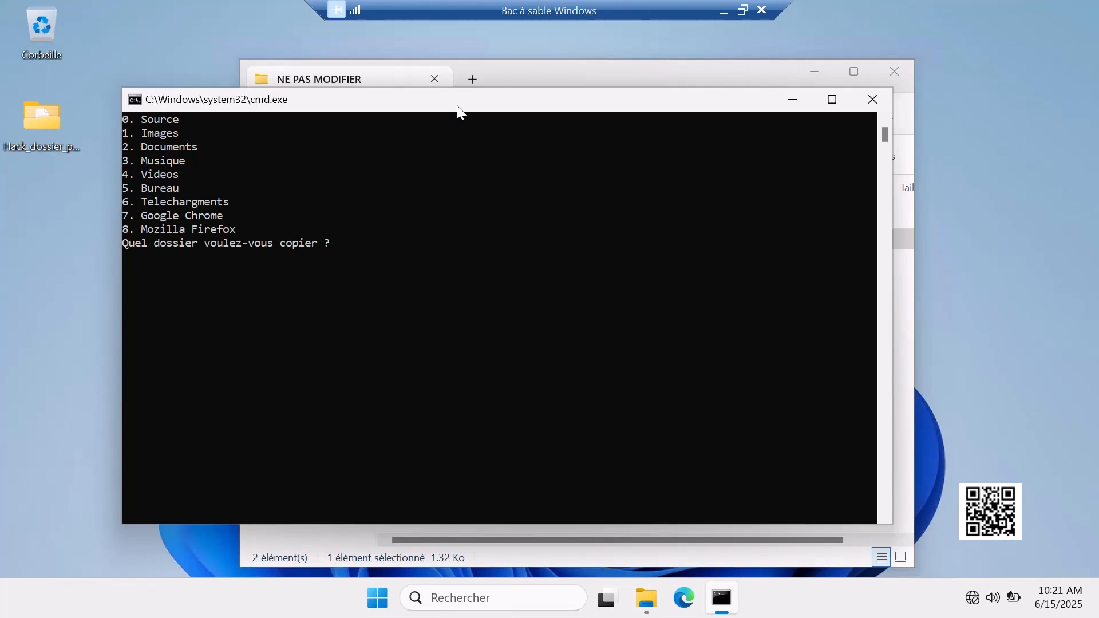
- Close the XCopy 2 command window and minimize the NE PAS MODIFIER folder window on the sandbox desktop
click(869, 97)
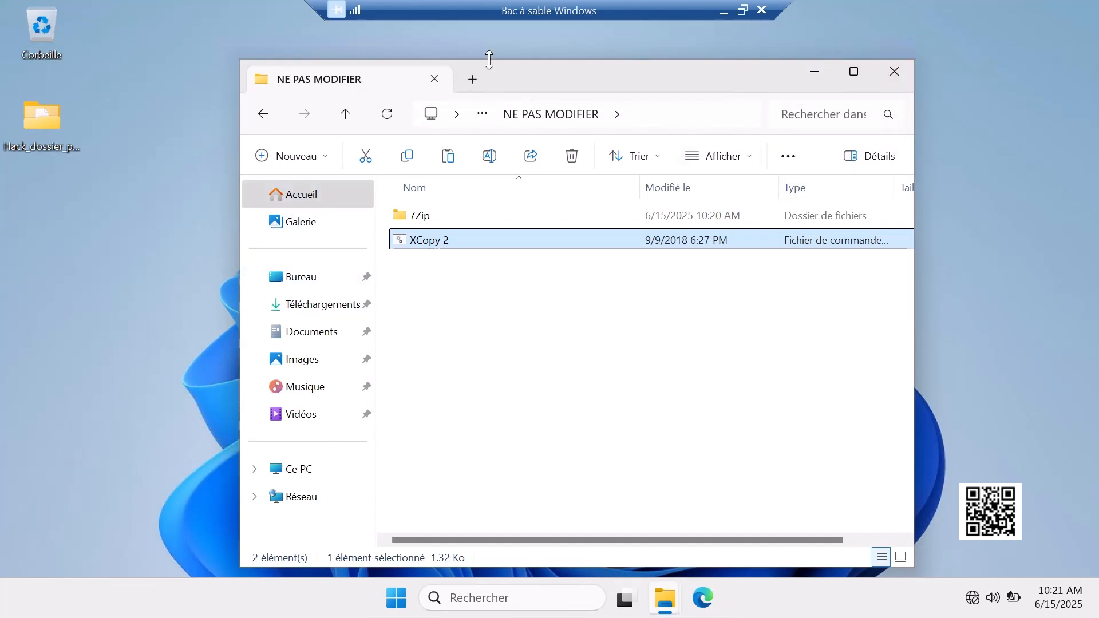
click(620, 95)
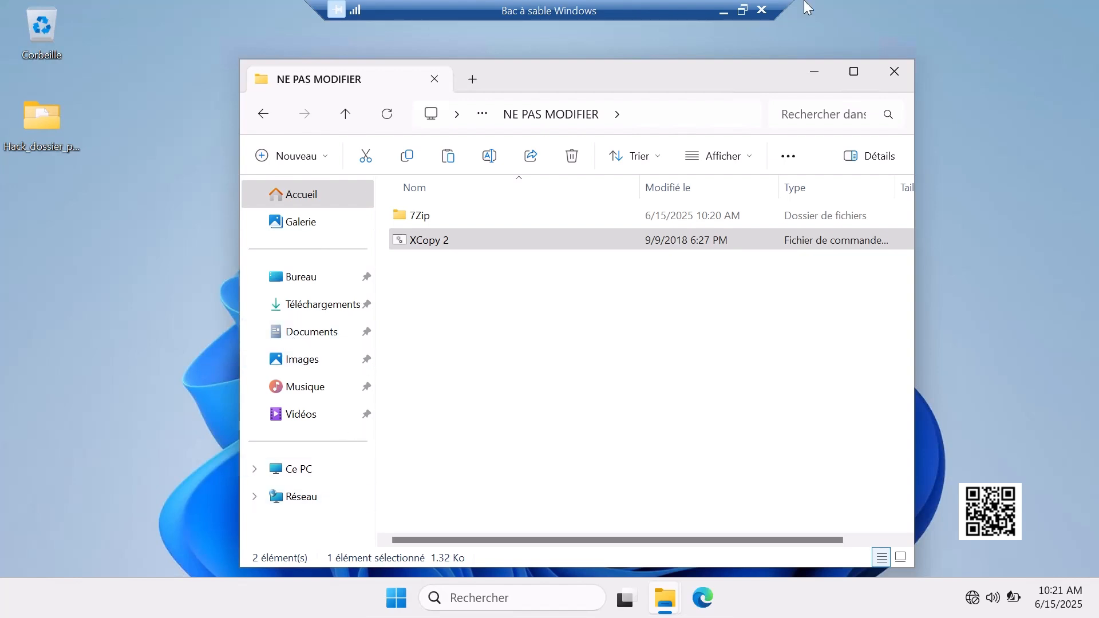
click(808, 70)
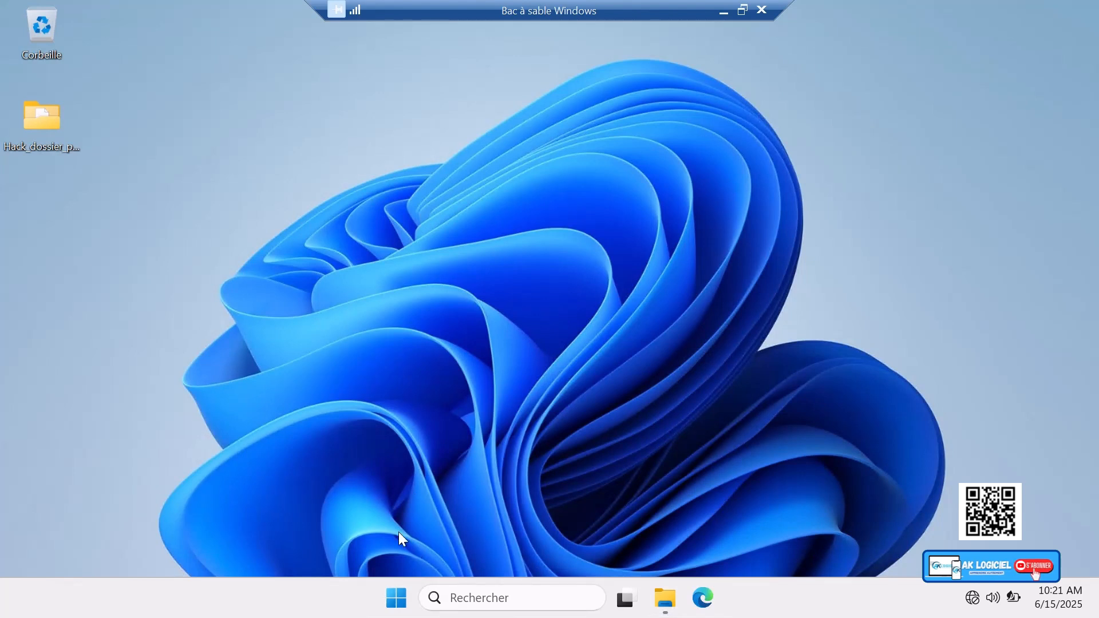
click(398, 599)
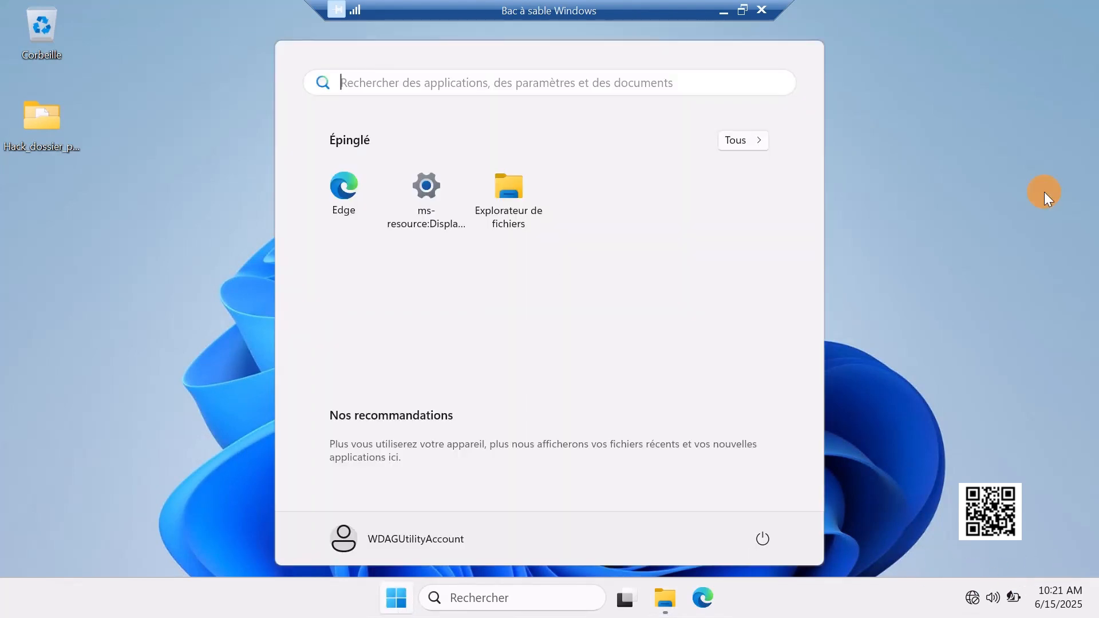
click(1045, 193)
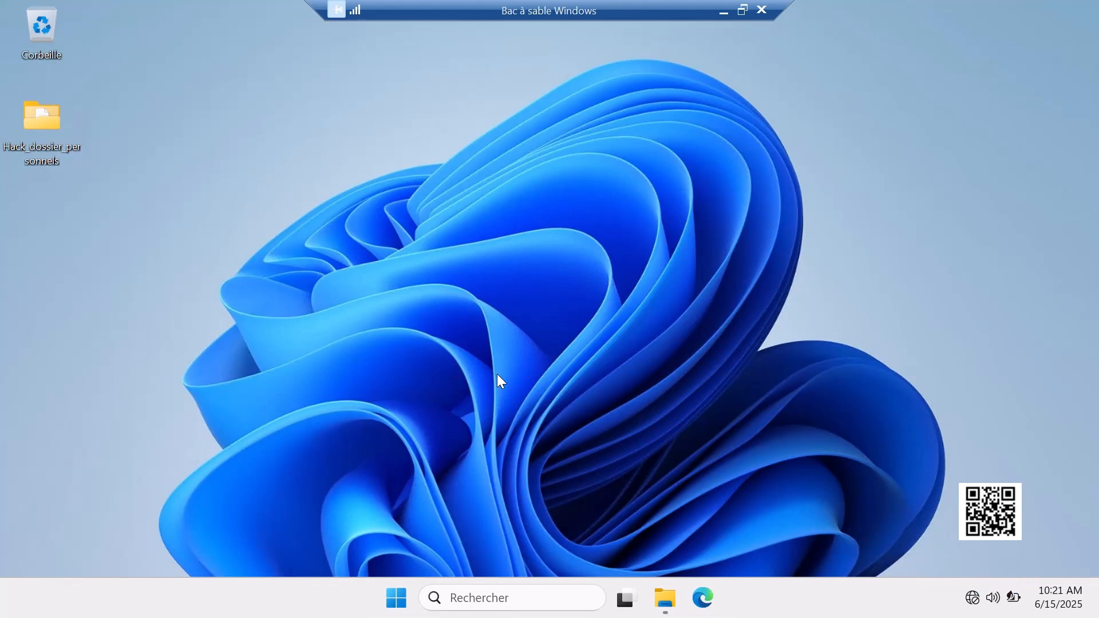
right_click(511, 275)
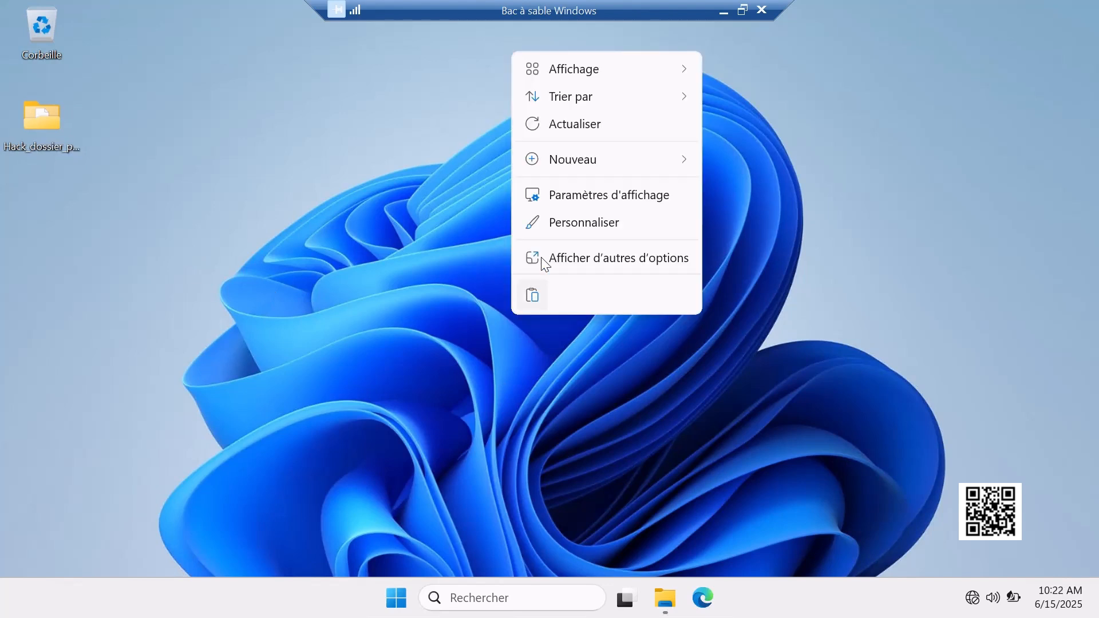
click(581, 136)
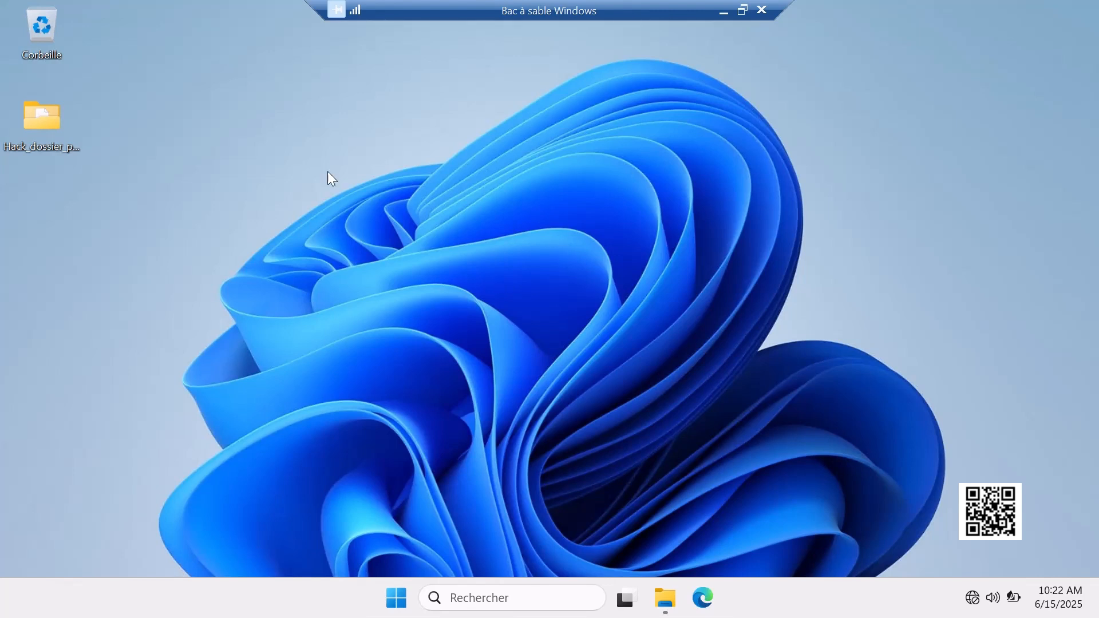
click(381, 595)
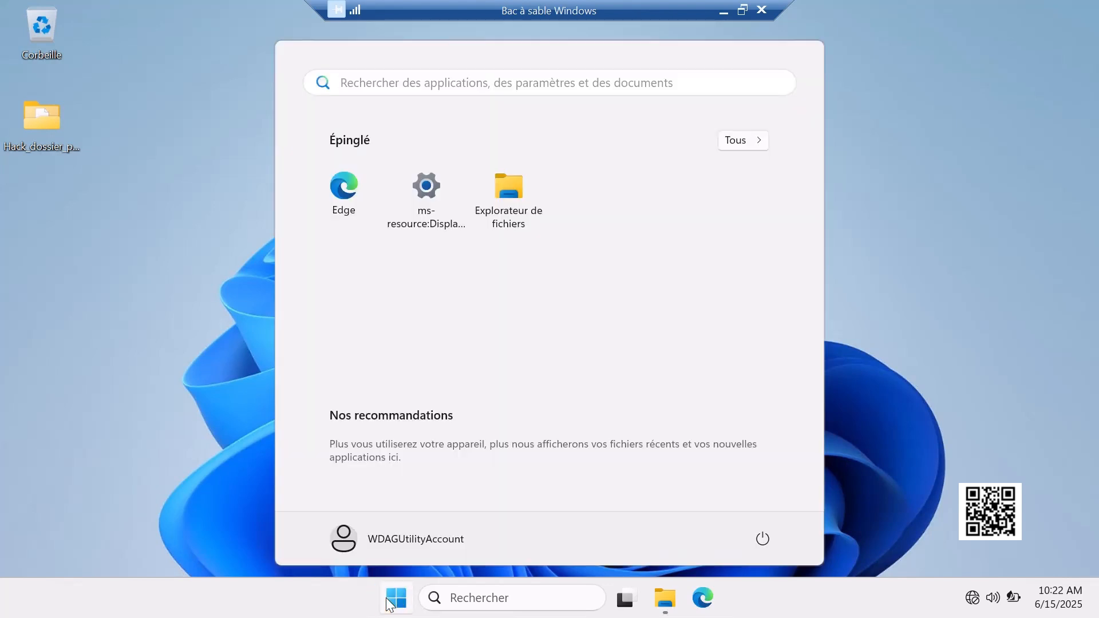
click(1000, 261)
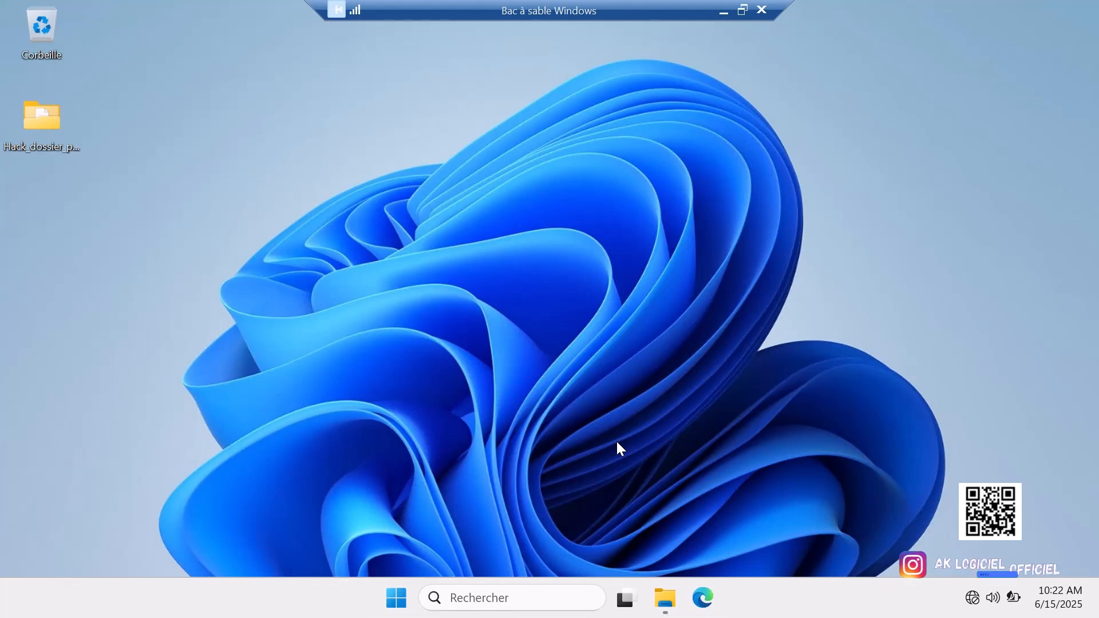
- Close Windows Sandbox, accepting the permanent loss of its contents, and return to the host desktop
click(764, 17)
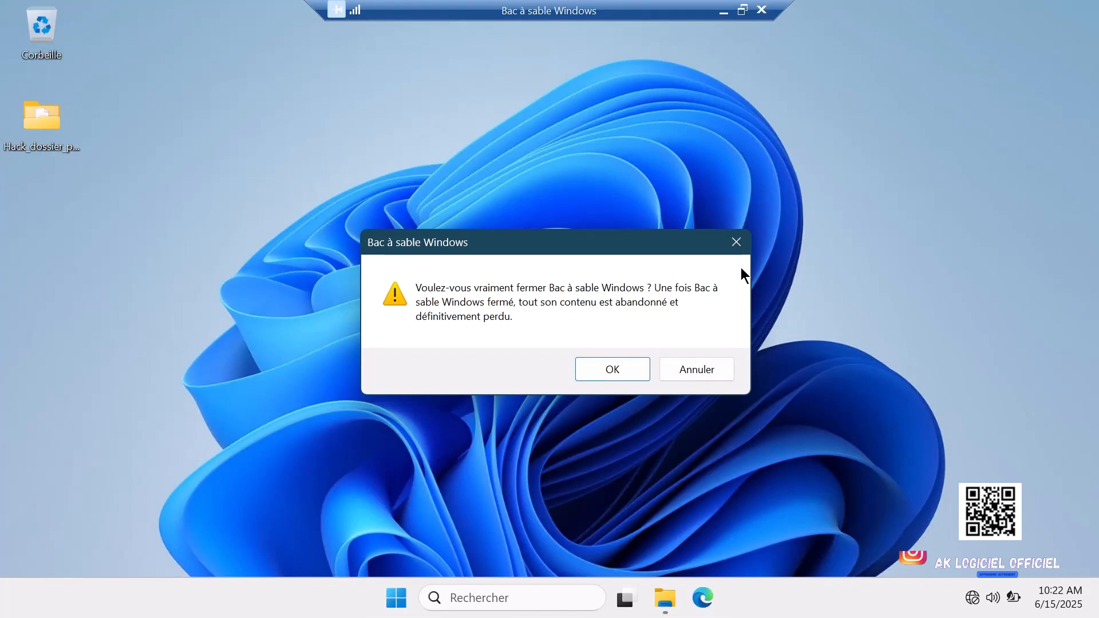
click(584, 361)
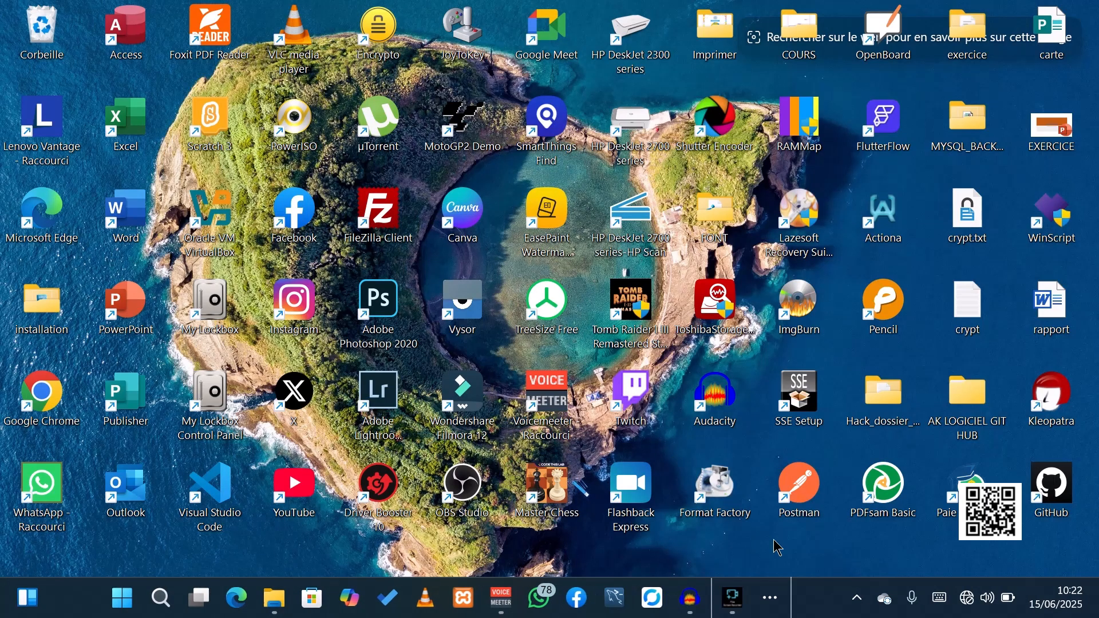